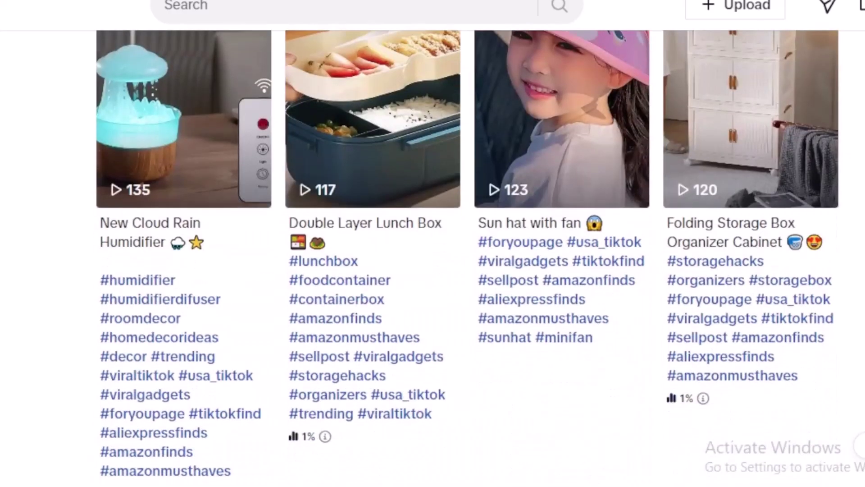
- Browse the product videos and their captions on the Viral Products TikTok profile
scroll(467, 257, "down", 5)
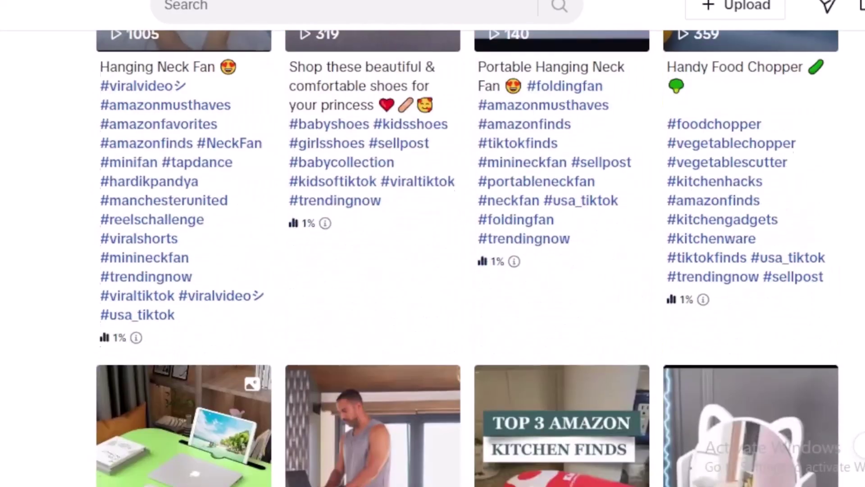
scroll(467, 257, "down", 20)
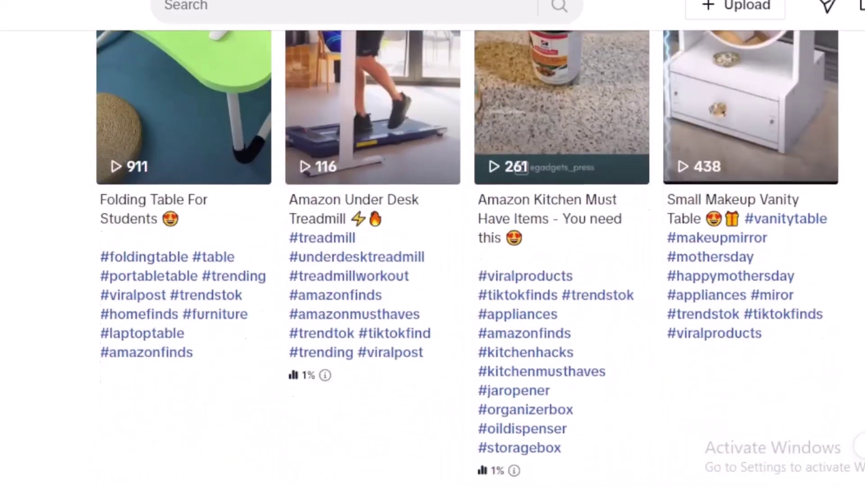
scroll(467, 257, "down", 2)
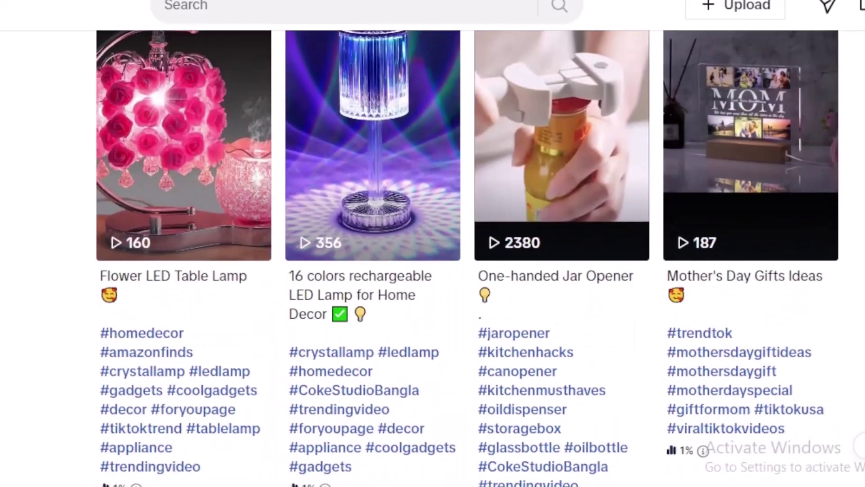
scroll(468, 256, "down", 4)
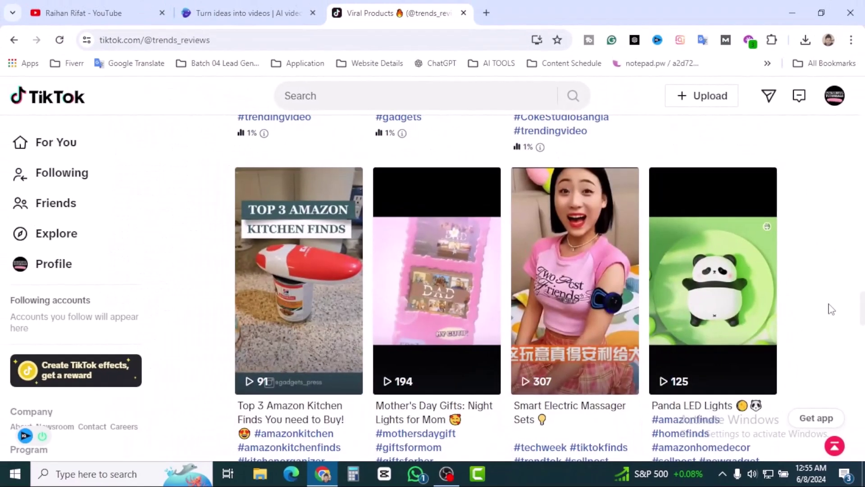
scroll(830, 308, "up", 18)
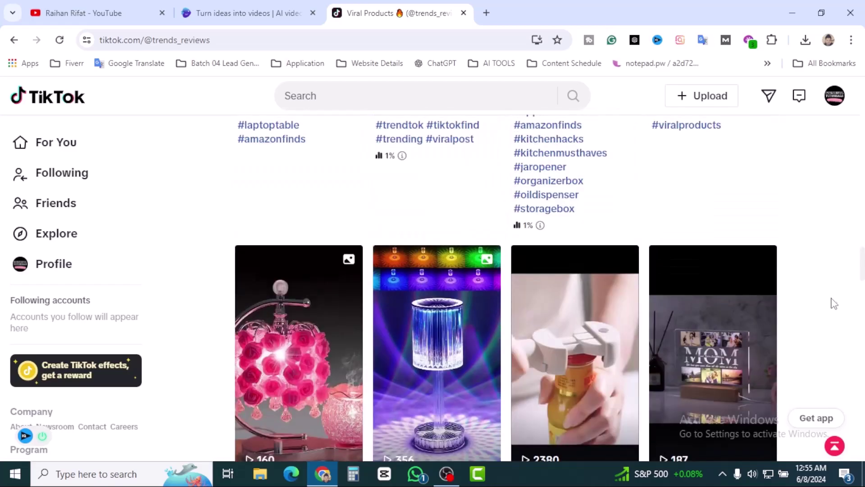
scroll(835, 303, "up", 5)
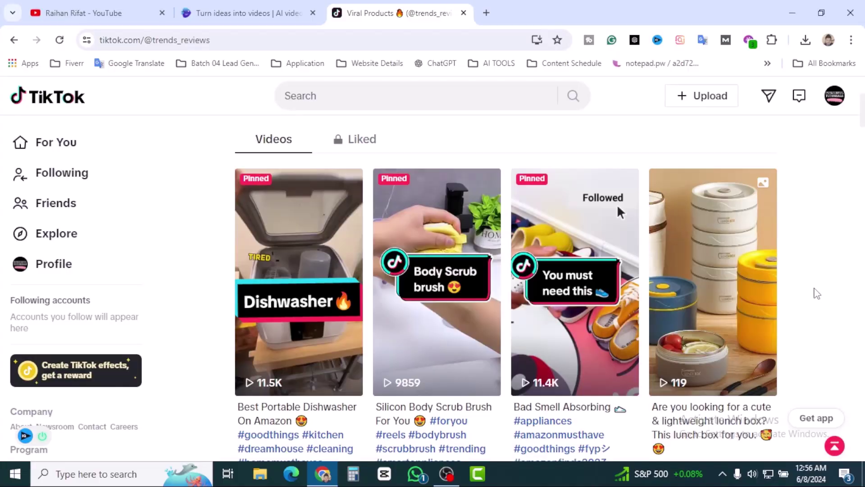
scroll(816, 293, "down", 6)
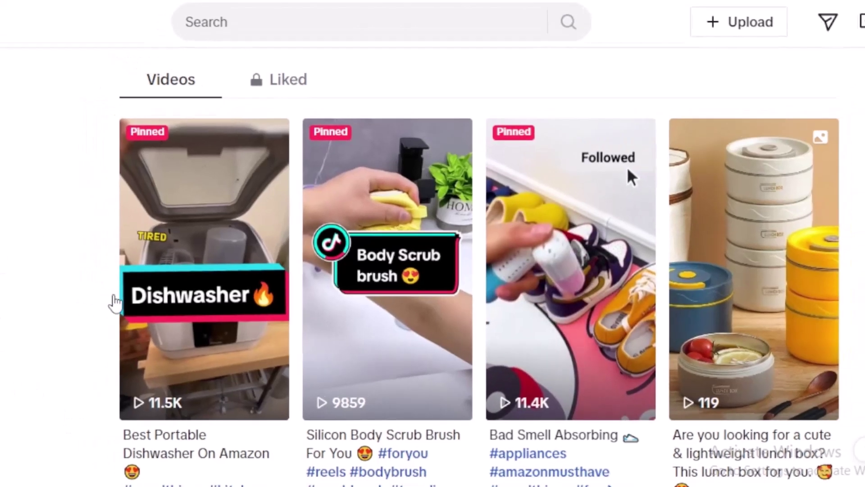
- Open the pinned dishwasher video and pause its playback
left_click(83, 301)
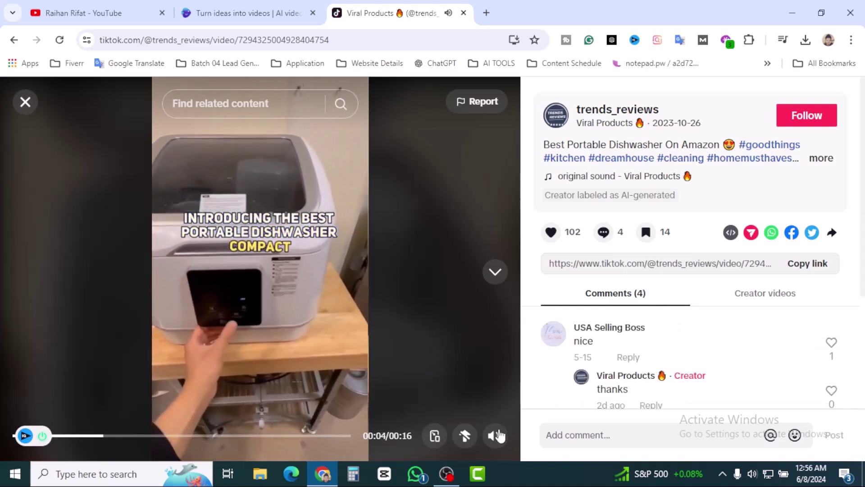
left_click(302, 224)
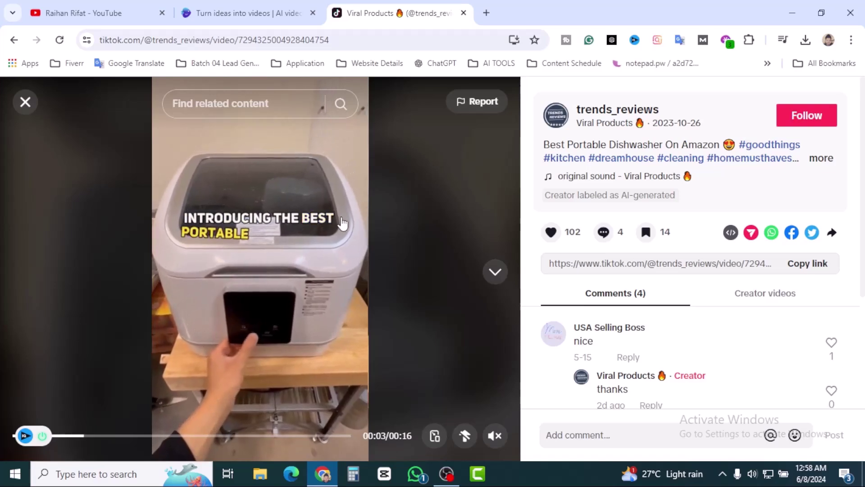
left_click(242, 287)
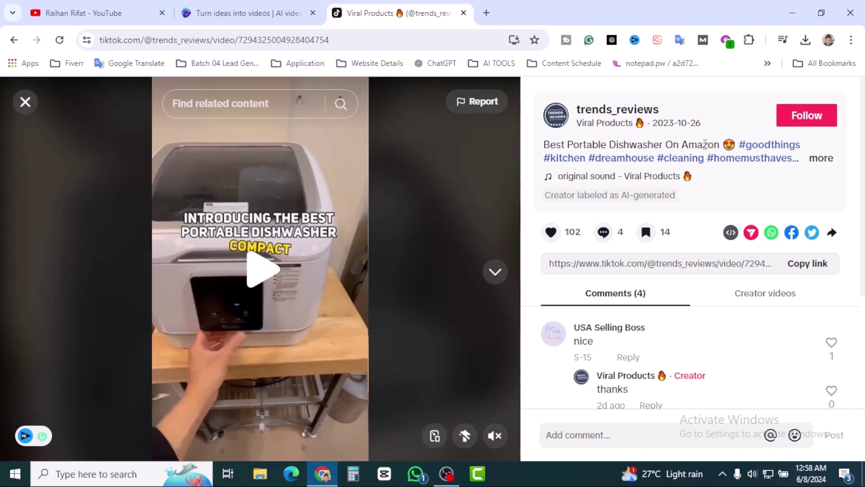
- Copy the title text "Best Portable Dishwasher On Amazon" from the video's description
left_click_drag(722, 144, 543, 144)
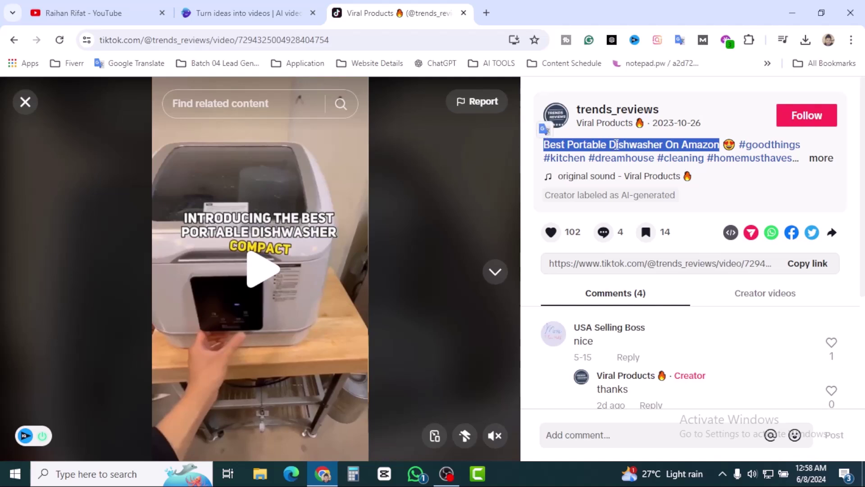
right_click(619, 144)
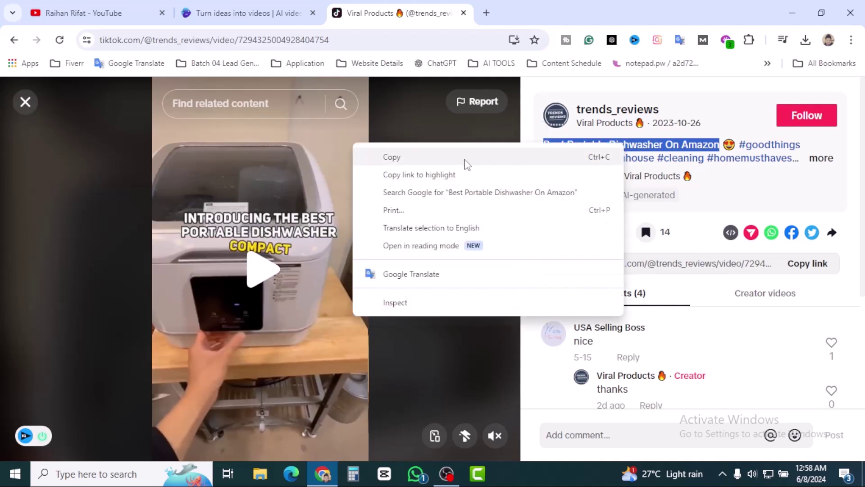
left_click(426, 159)
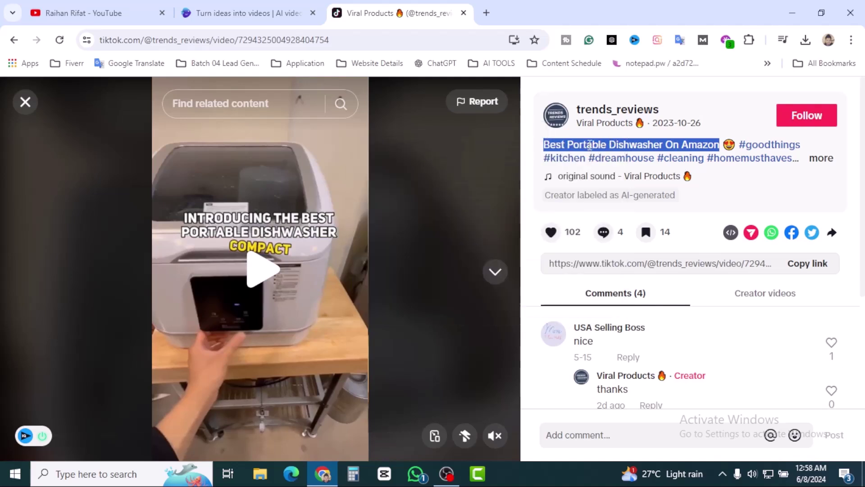
- Switch to invideo AI and choose invideo AI v2.0 as the generation model
left_click(262, 14)
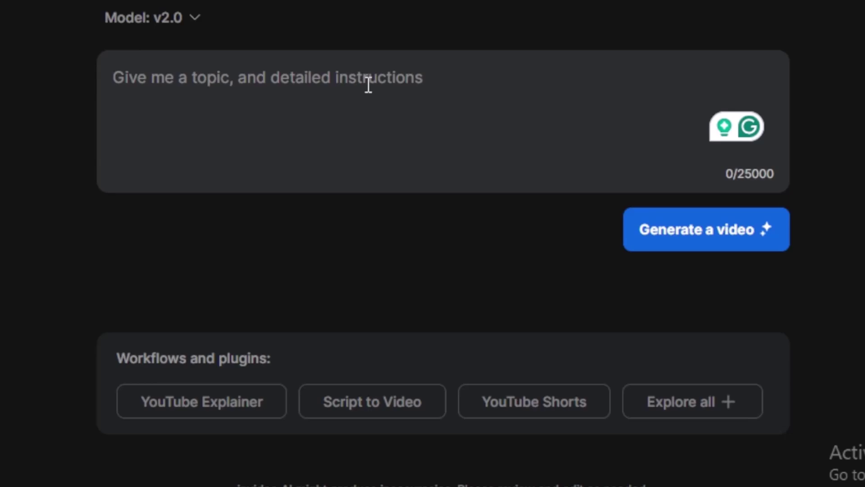
left_click(197, 20)
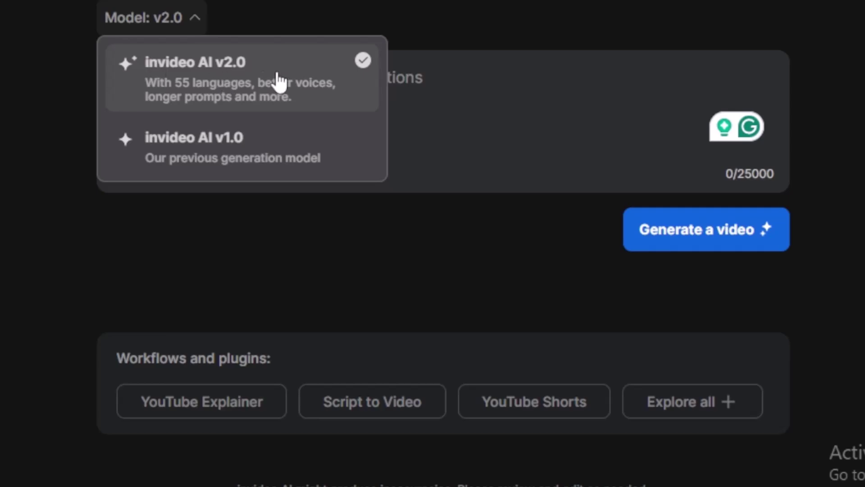
left_click(325, 95)
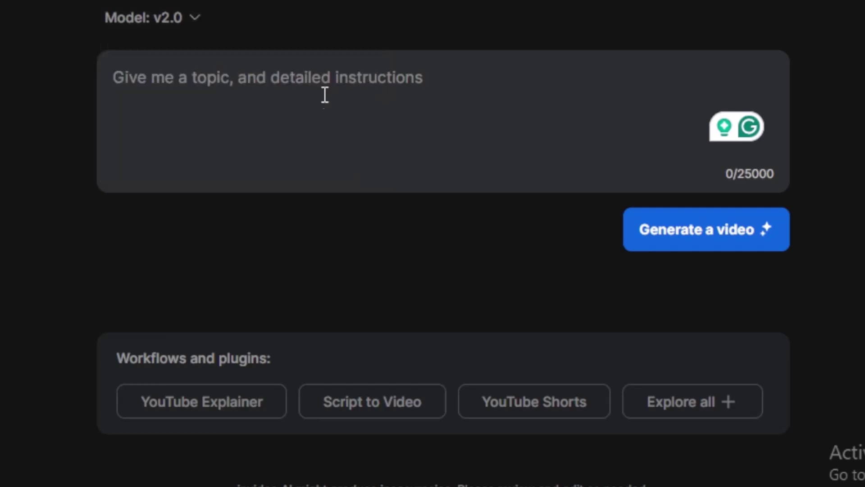
- Enter the video prompt "create a video on Best Portable Dishwasher On Amazon with captions", reusing the copied title
left_click(366, 87)
key("ctrl+v")
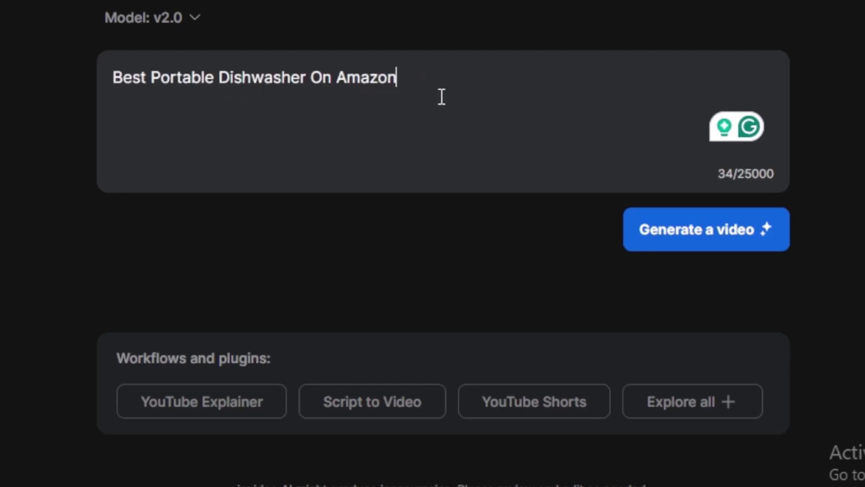
left_click(113, 82)
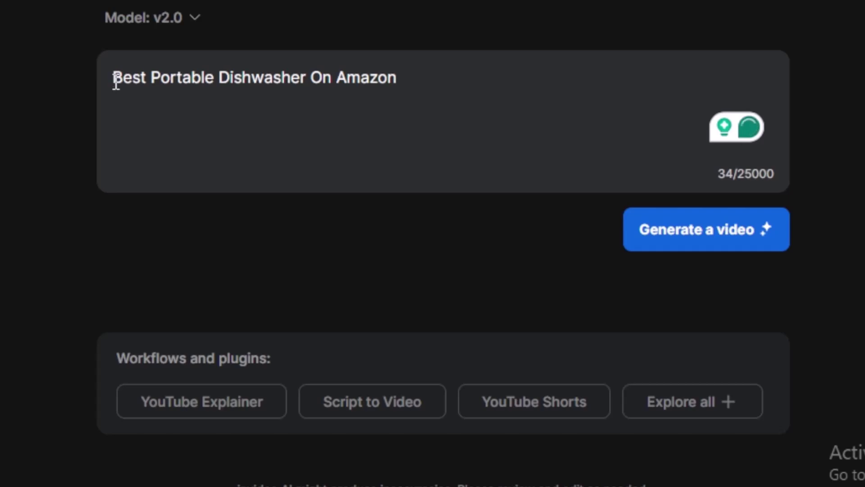
type("create a video on")
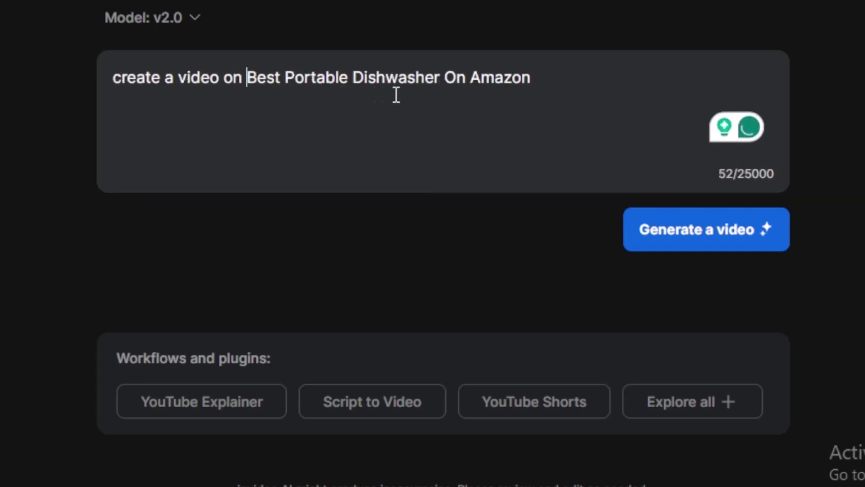
left_click(544, 85)
type("with captions")
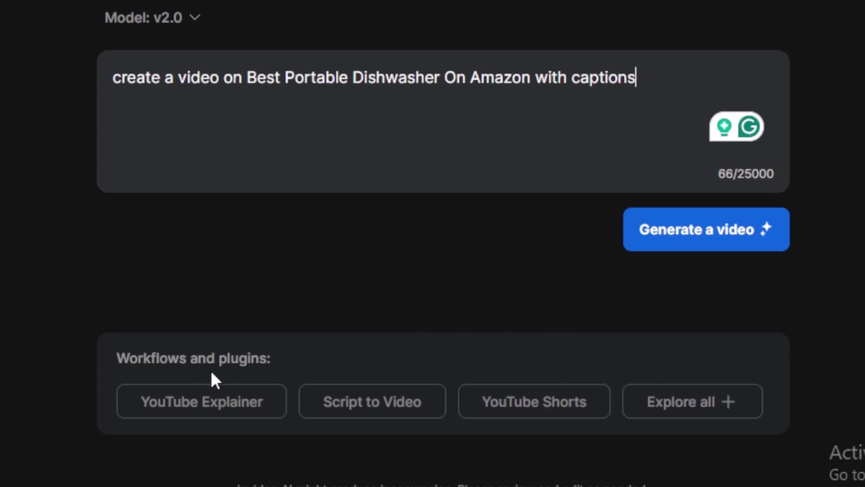
left_click(730, 411)
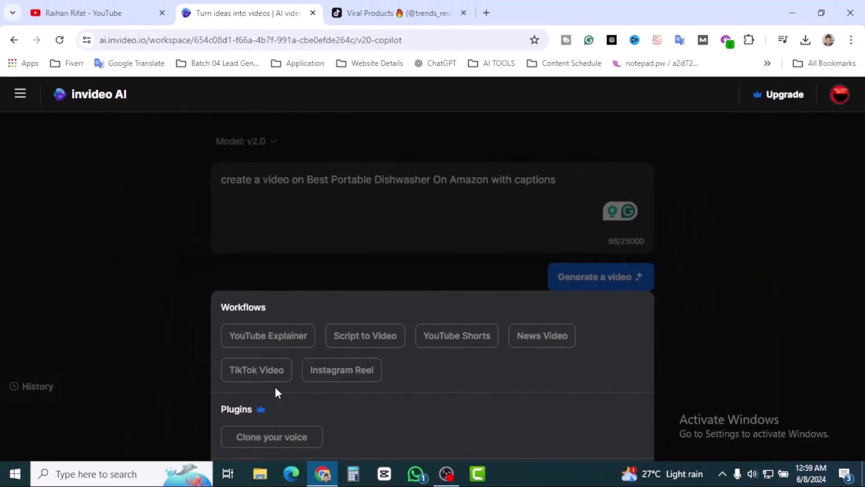
left_click(247, 370)
key("Escape")
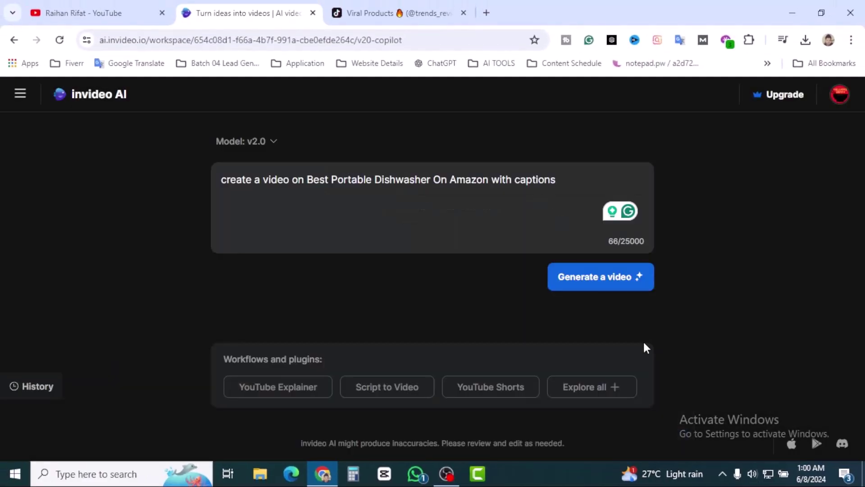
- Generate the video from the prompt, choosing YouTube shorts as the platform
left_click(615, 290)
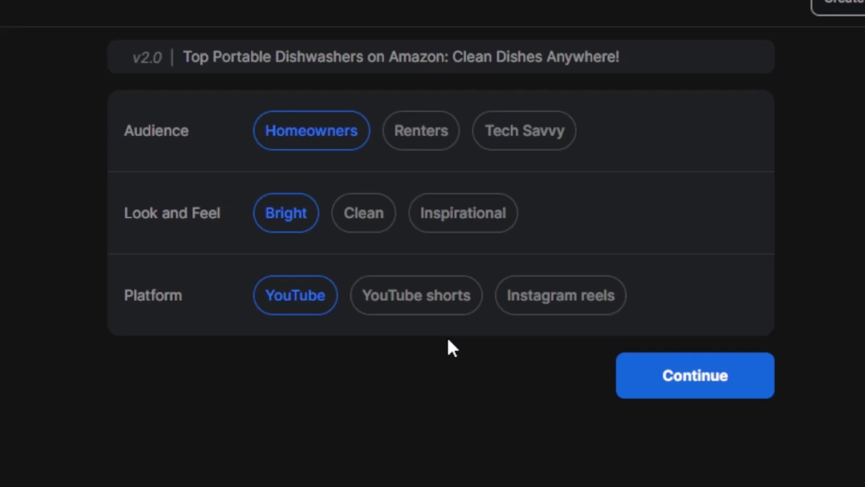
left_click(441, 305)
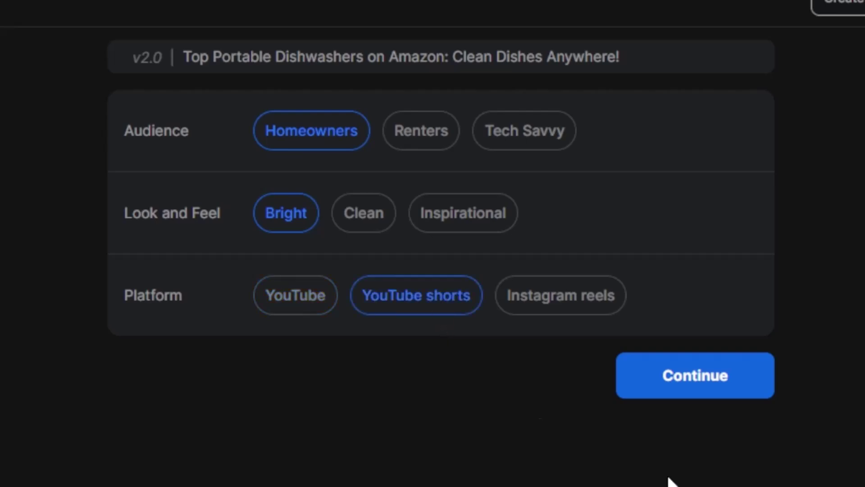
left_click(759, 398)
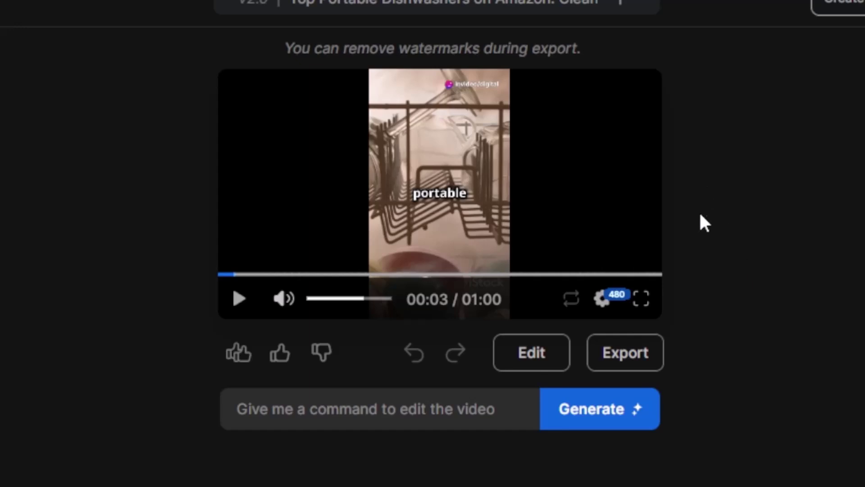
- View the preview quality options and play the generated video in full screen
left_click(606, 300)
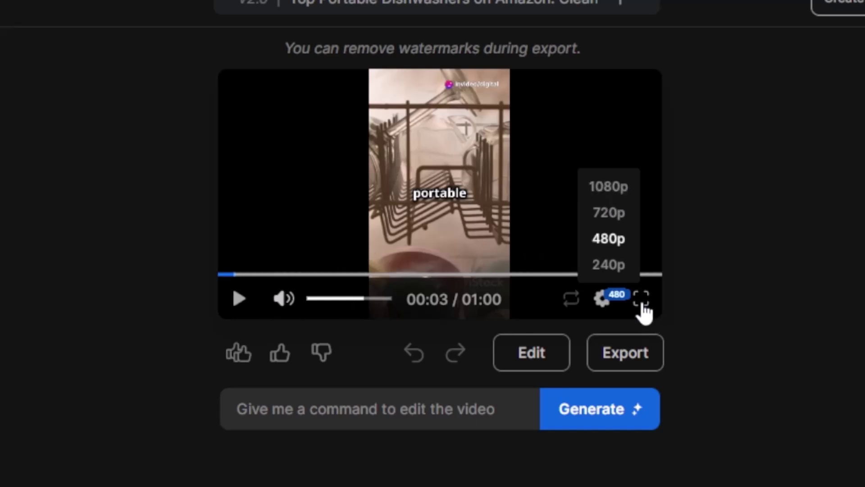
left_click(858, 282)
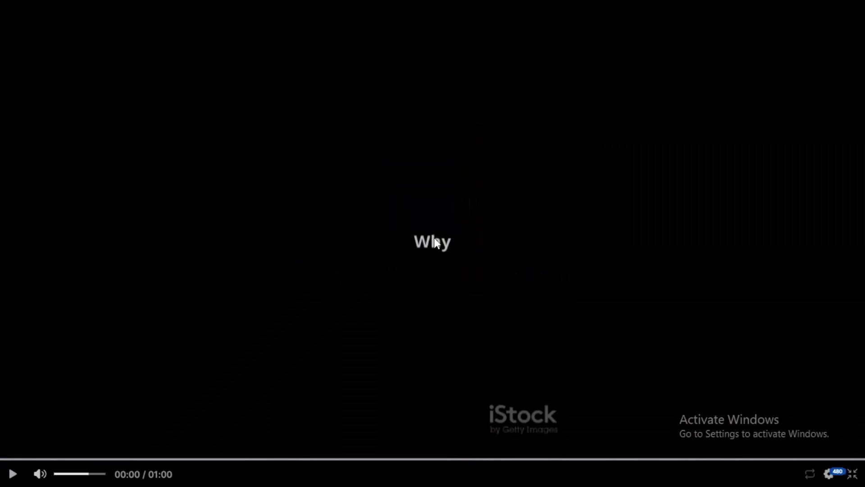
left_click(10, 474)
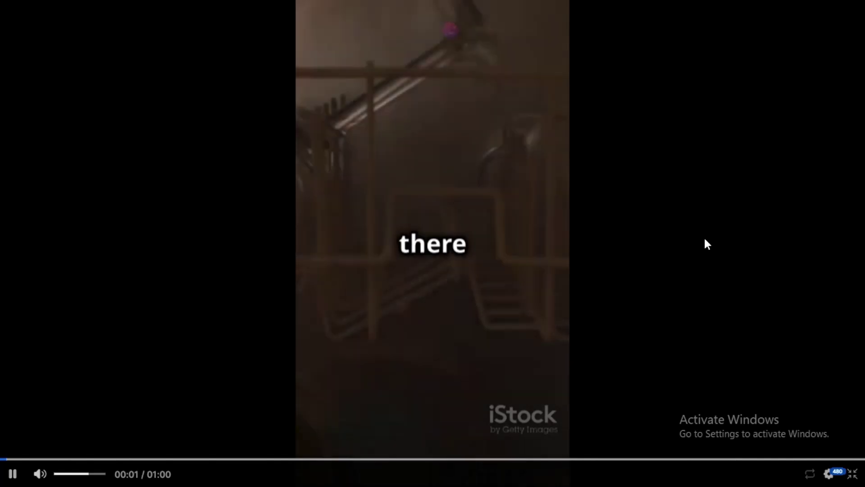
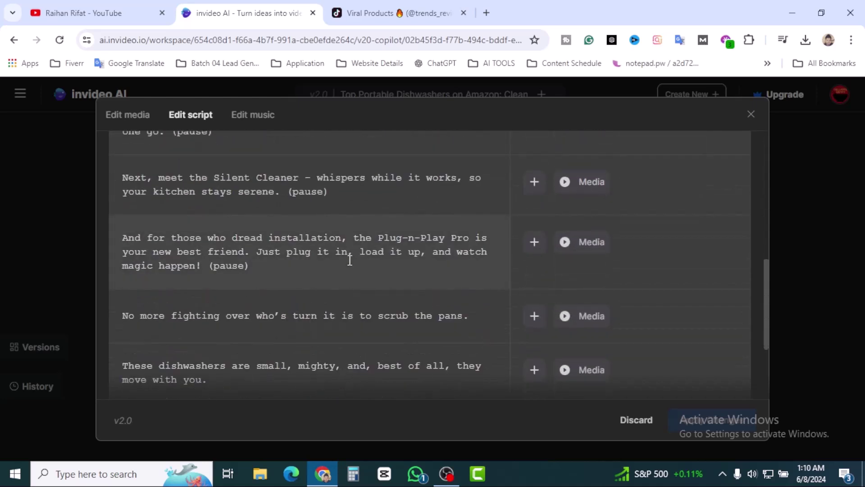
- Review the generated script lines in the video editor and open the music settings
scroll(350, 261, "down", 4)
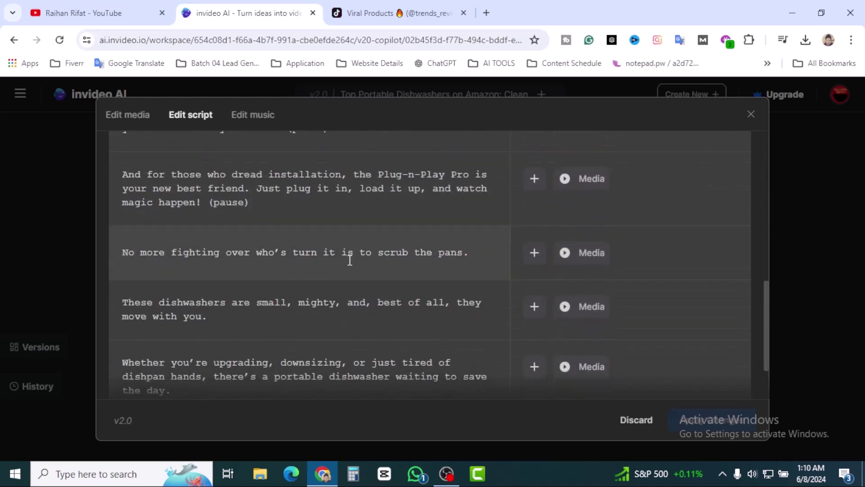
scroll(288, 263, "up", 8)
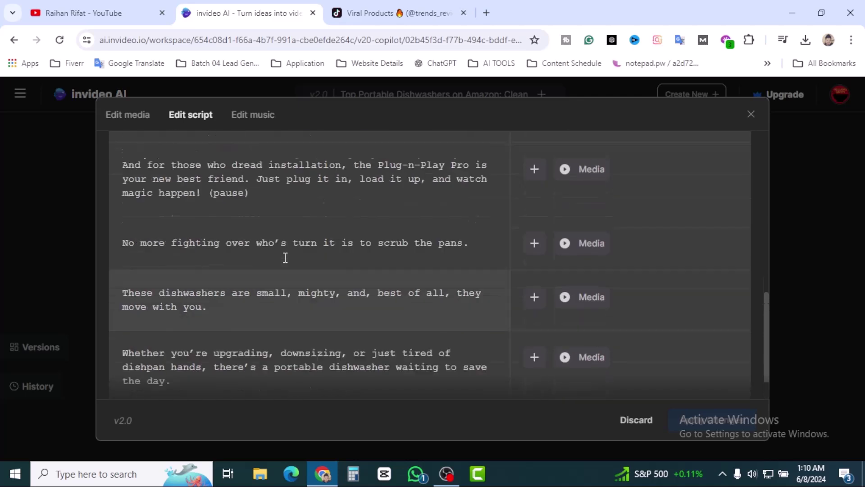
left_click(254, 116)
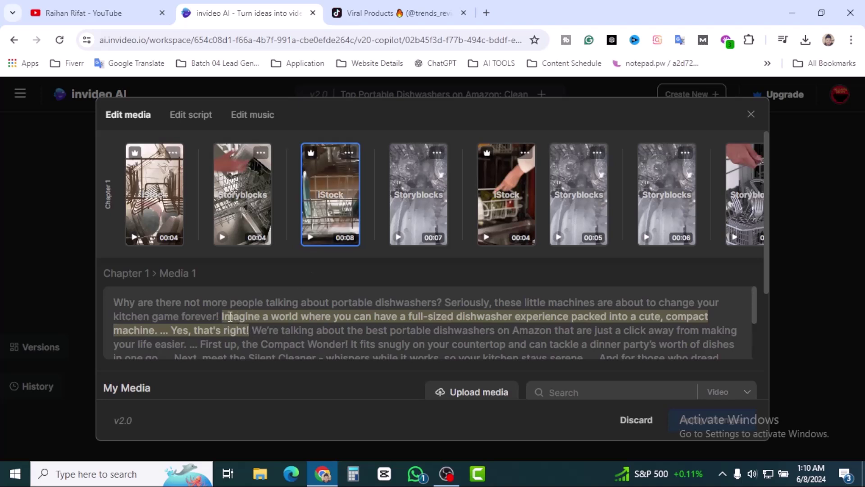
- Select the fourth clip of Chapter 1 and examine its script line and the media library's replacement images
left_click(413, 221)
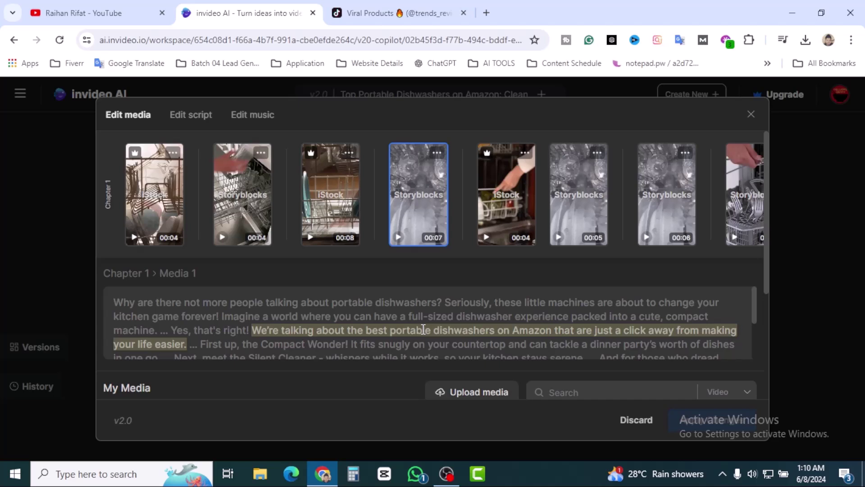
scroll(448, 354, "down", 3)
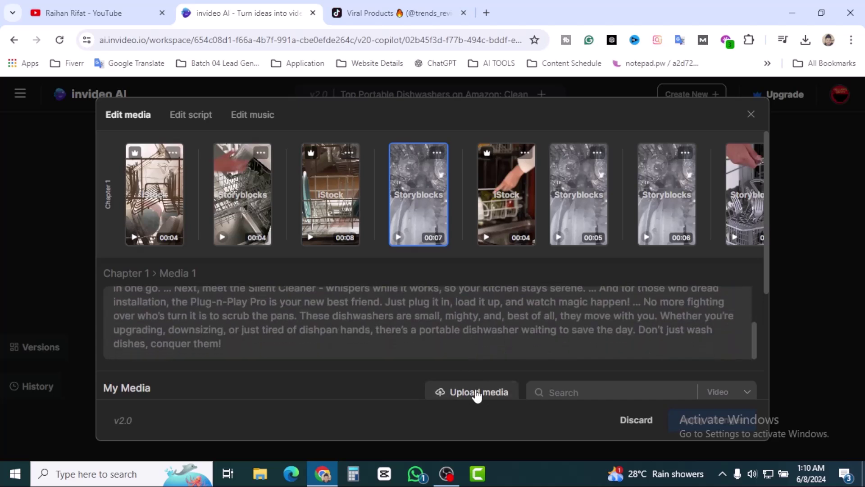
scroll(532, 350, "down", 3)
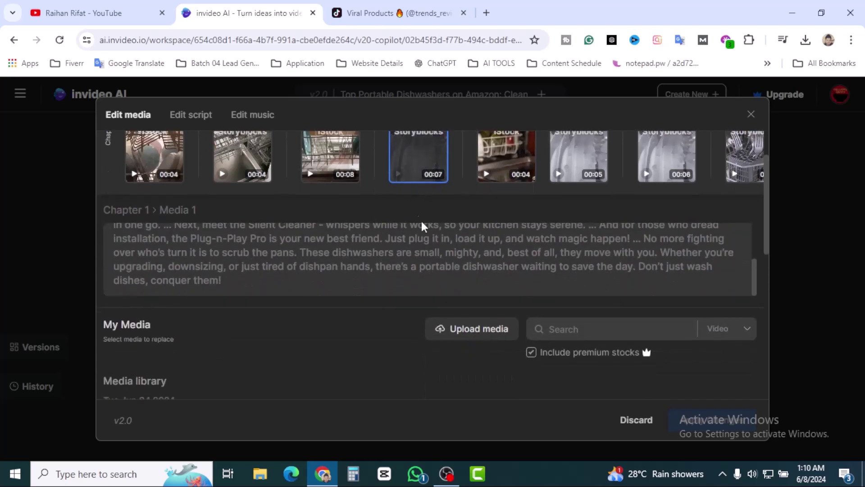
scroll(376, 299, "down", 4)
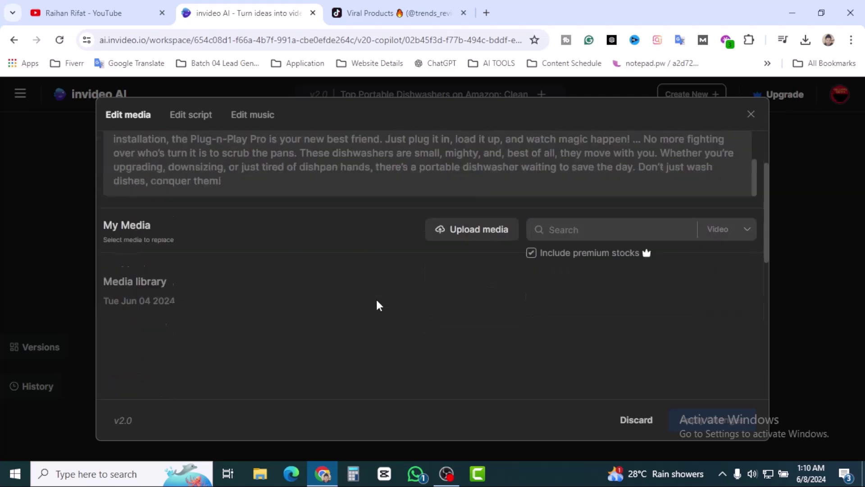
scroll(405, 298, "up", 5)
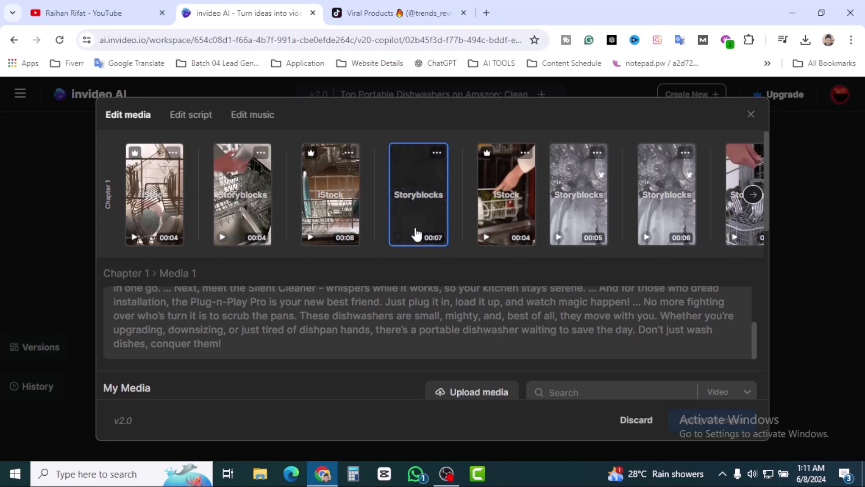
scroll(406, 289, "down", 5)
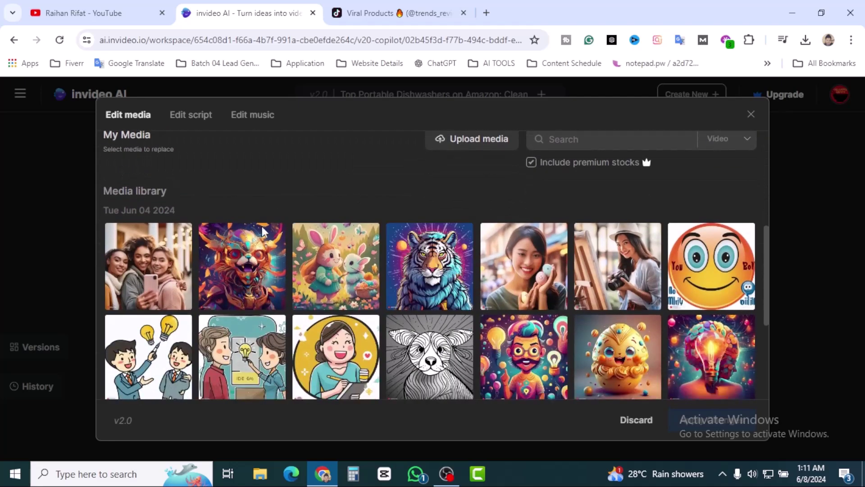
scroll(433, 279, "down", 1)
scroll(414, 291, "down", 3)
scroll(397, 301, "up", 4)
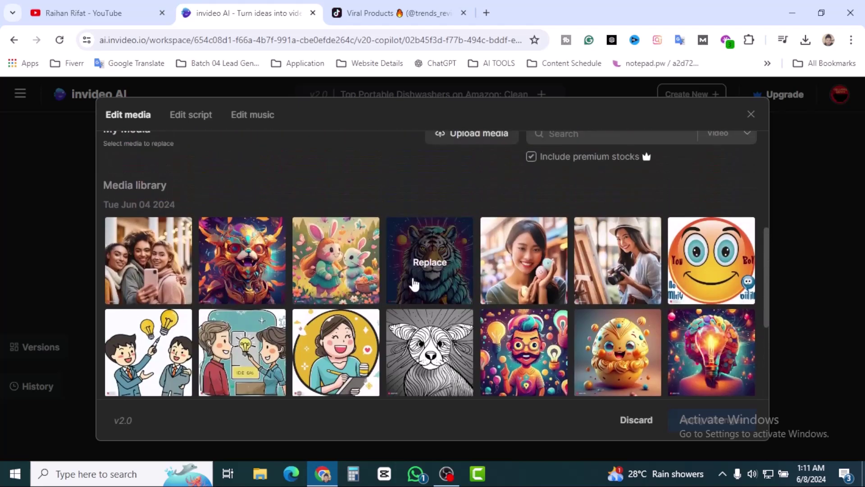
- Try replacing the fourth clip with the library photo of a woman holding a camera, and discard the media changes
left_click(622, 269)
scroll(465, 264, "up", 2)
scroll(450, 272, "up", 4)
scroll(400, 276, "down", 1)
scroll(400, 276, "up", 3)
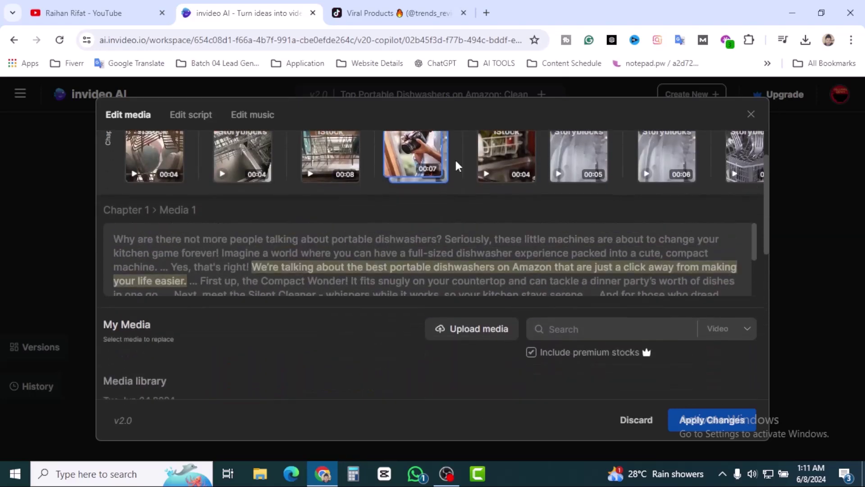
scroll(462, 241, "up", 2)
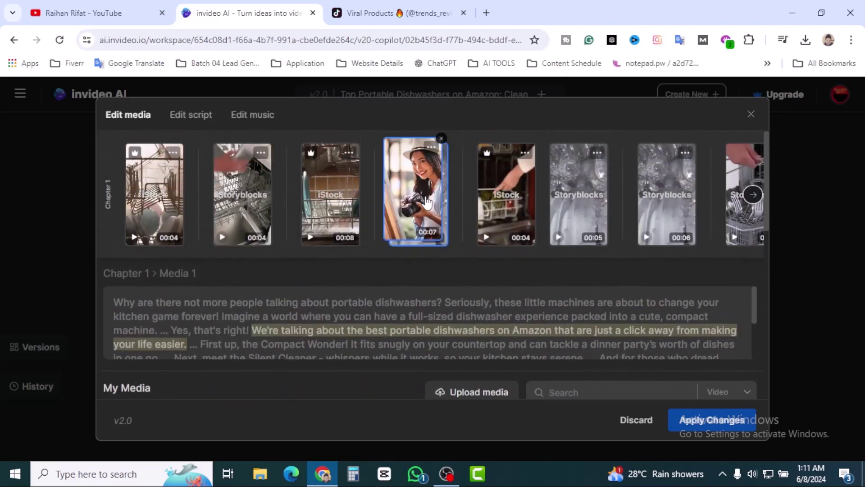
scroll(417, 311, "down", 3)
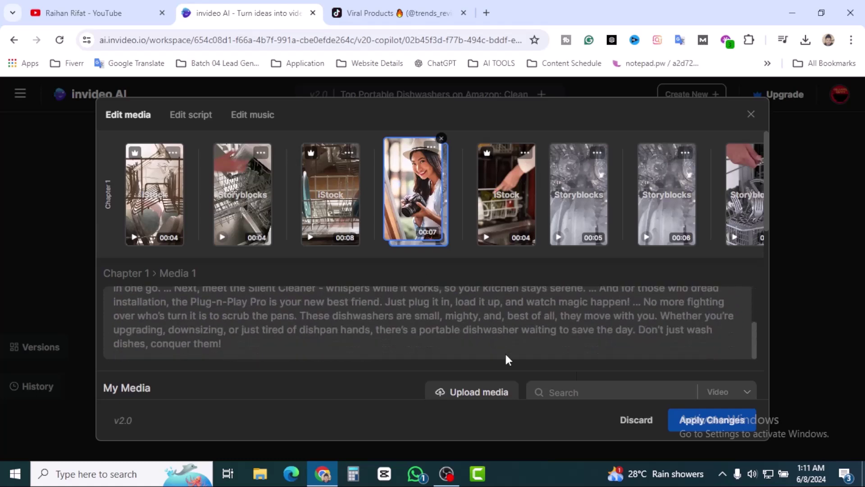
left_click(637, 419)
left_click(464, 300)
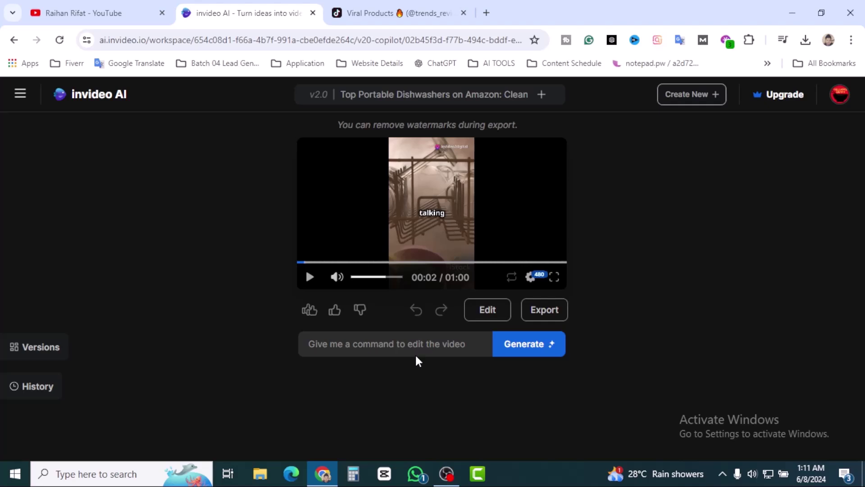
- Restyle the video's captions by generating with the commands "add color captions" and "add yellow color captions"
left_click(431, 347)
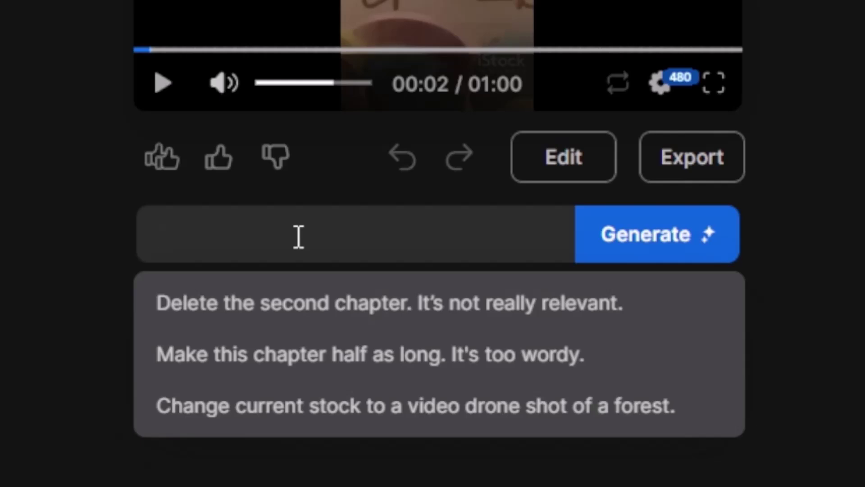
type("add color captions")
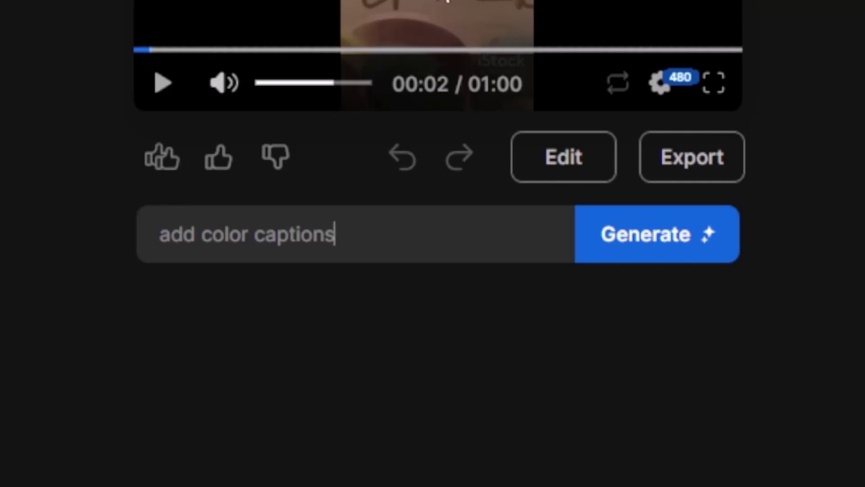
left_click(665, 243)
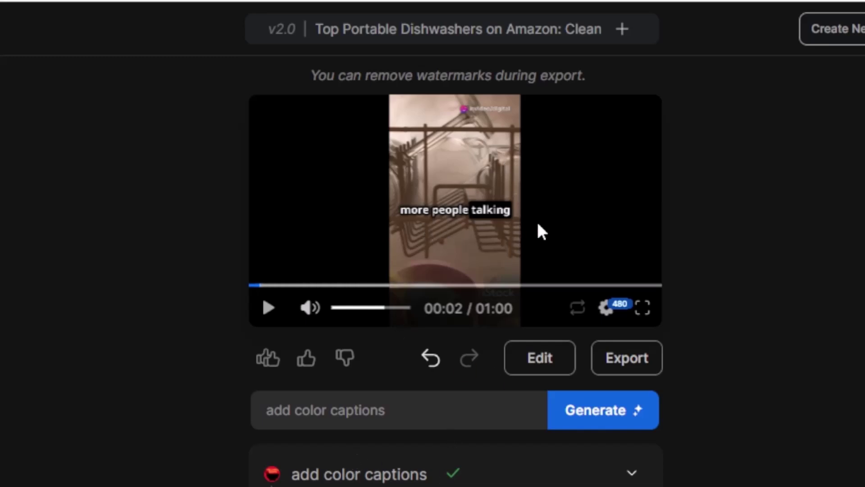
left_click(449, 476)
scroll(730, 323, "down", 3)
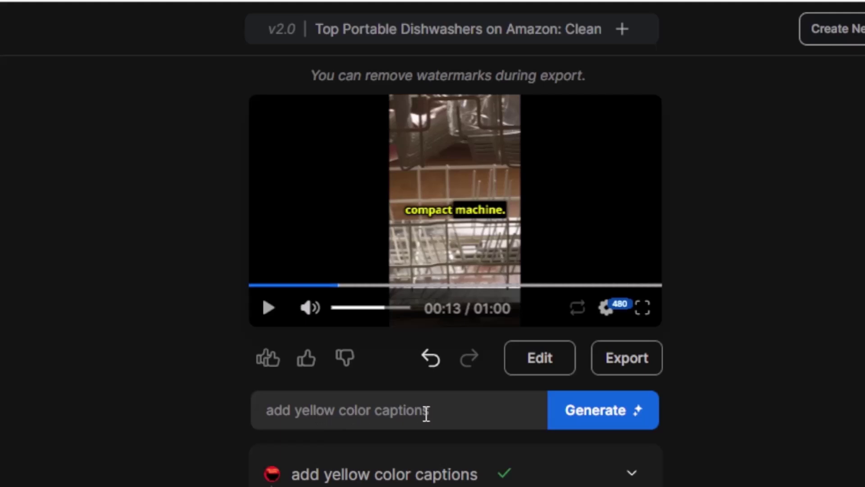
- Watch the yellow-captioned video in full screen, return to the normal view and pause playback
left_click(644, 309)
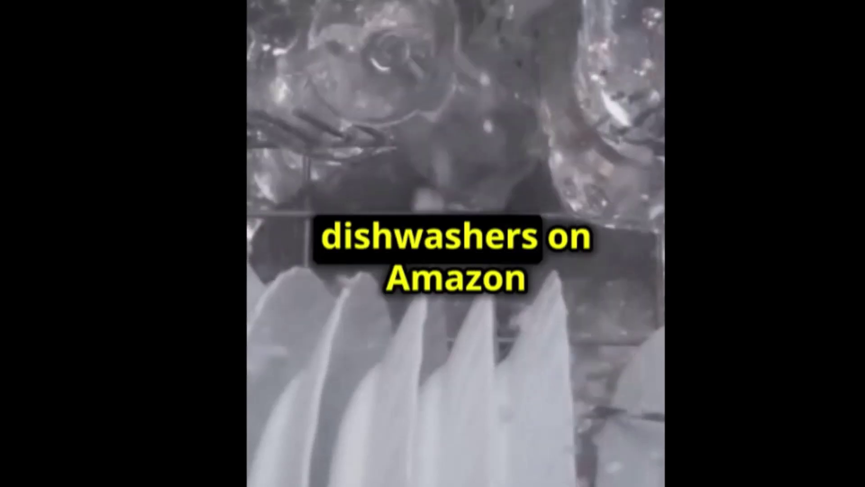
key("Escape")
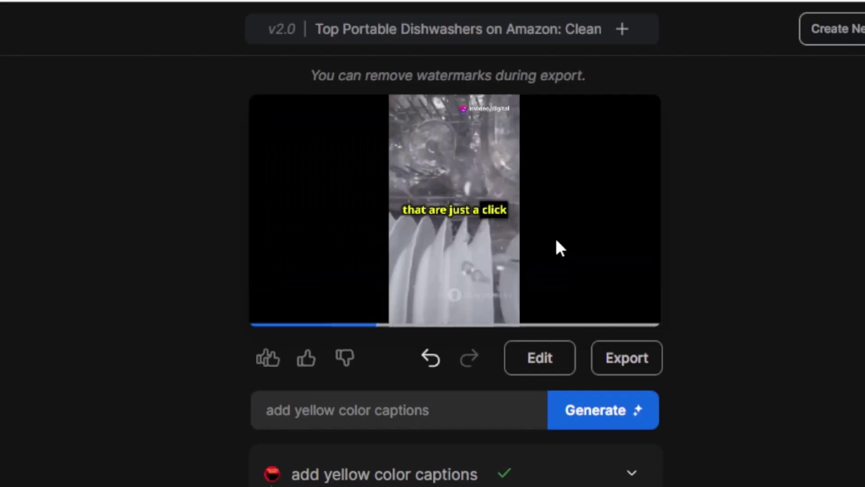
left_click(268, 308)
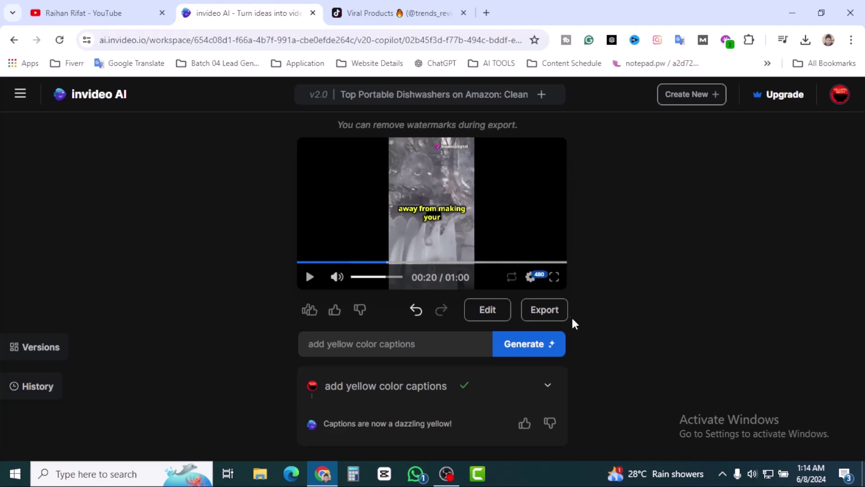
- Try to export the video with stock watermarks, Normal invideo AI branding and 1080p resolution, and close the publishing dialog
left_click(554, 314)
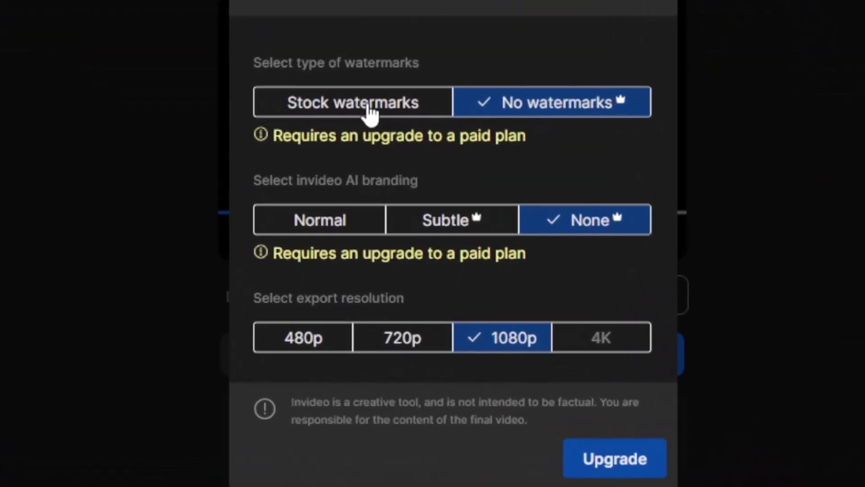
left_click(383, 195)
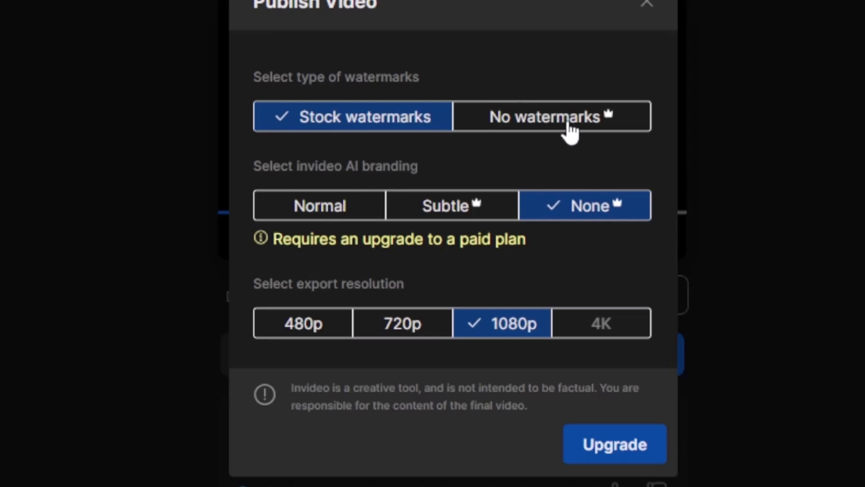
left_click(570, 130)
left_click(385, 110)
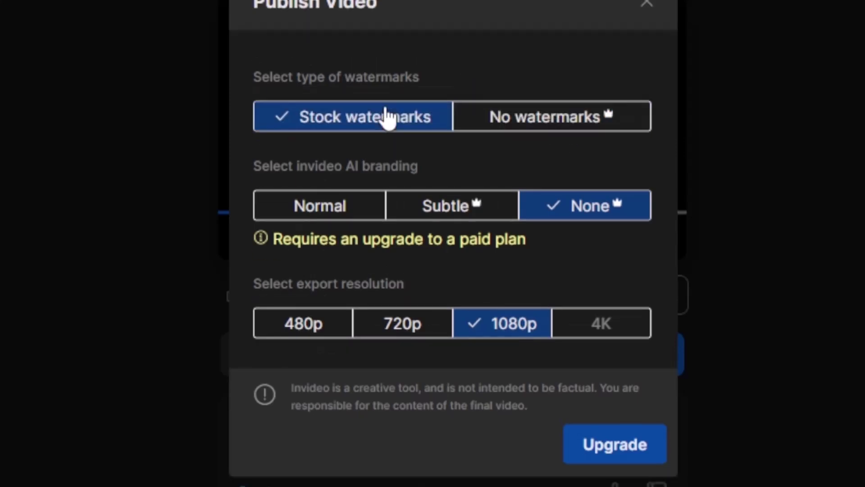
left_click(323, 211)
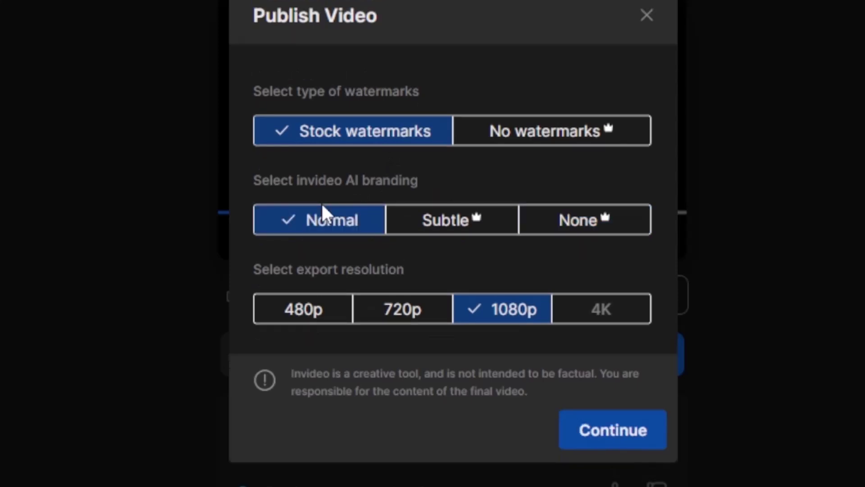
left_click(640, 442)
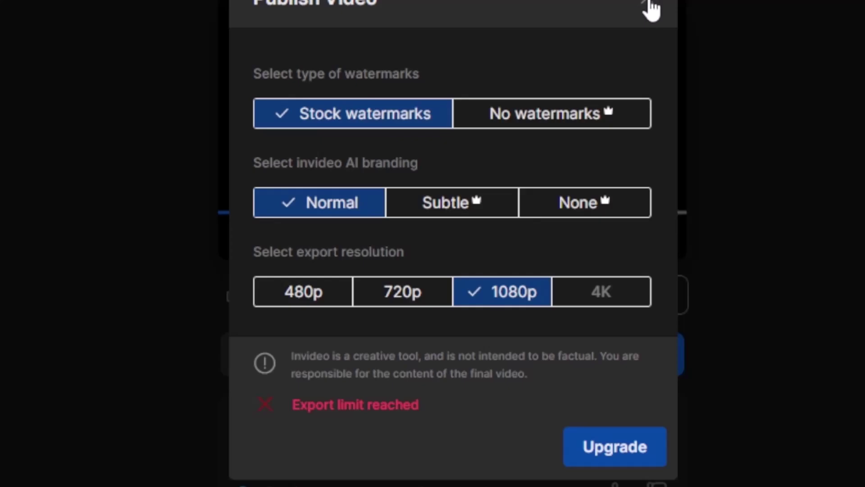
left_click(650, 7)
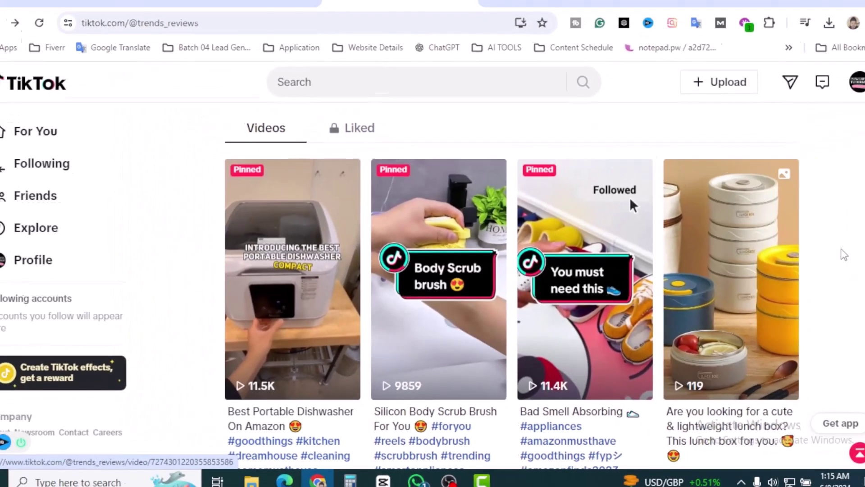
- Examine the product videos and their hashtag captions further down the viral products profile on TikTok
scroll(823, 263, "down", 5)
scroll(828, 268, "down", 6)
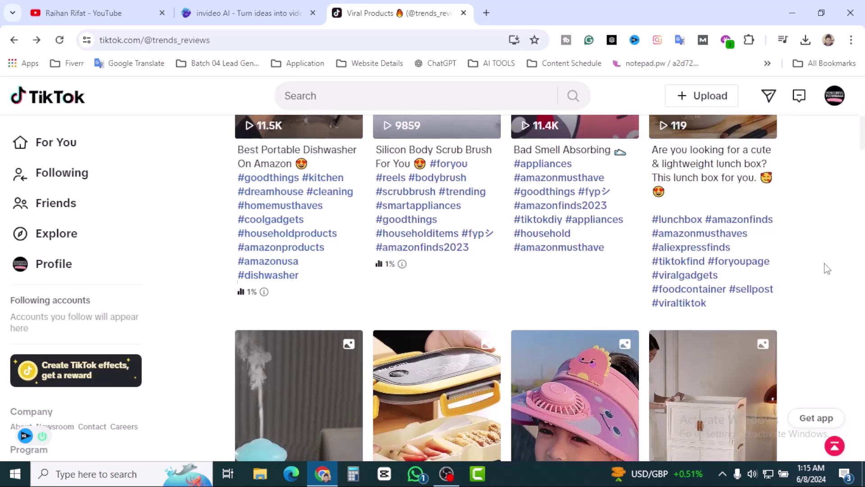
scroll(828, 270, "down", 10)
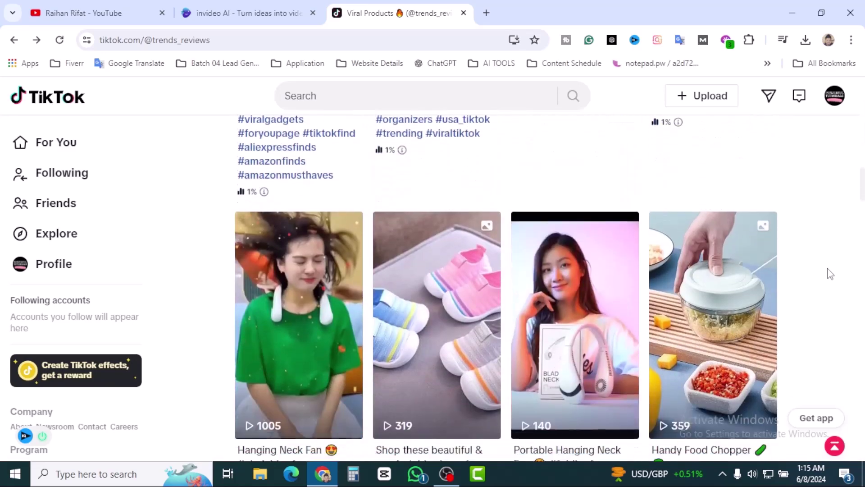
scroll(830, 274, "down", 12)
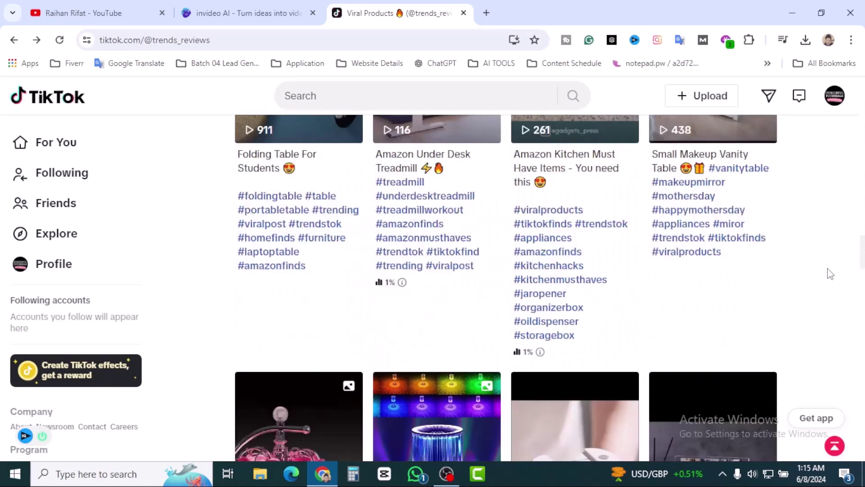
scroll(830, 273, "down", 10)
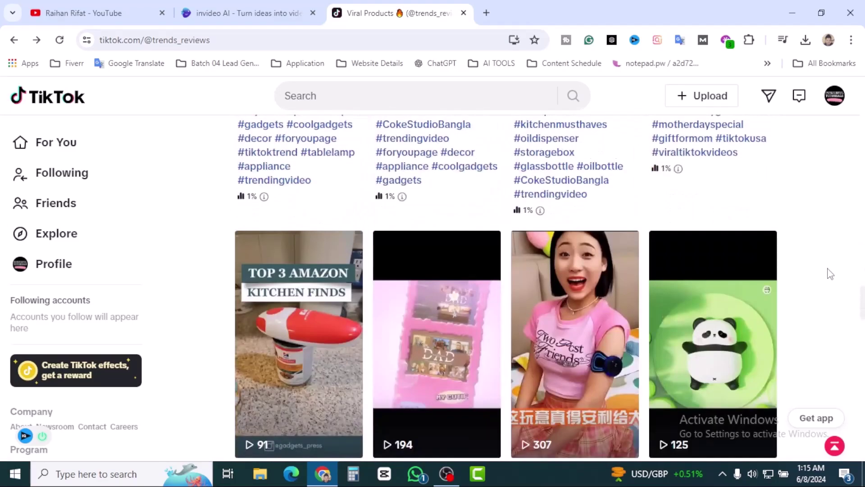